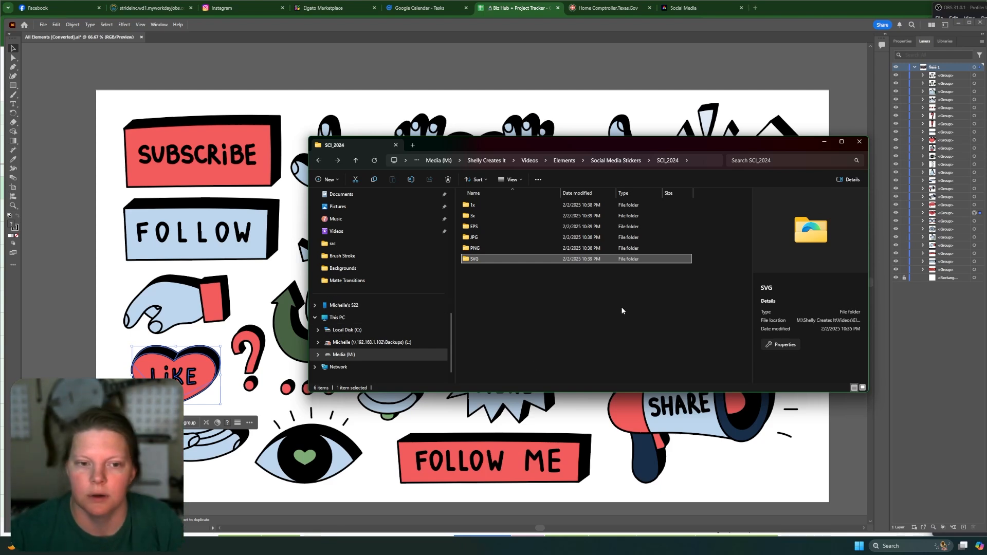
# Copy all seven sticker images from the 1x folder into the SCI_2024 PNG folder.
pyautogui.doubleClick(495, 207)
pyautogui.hotkey('ctrl', 'a')
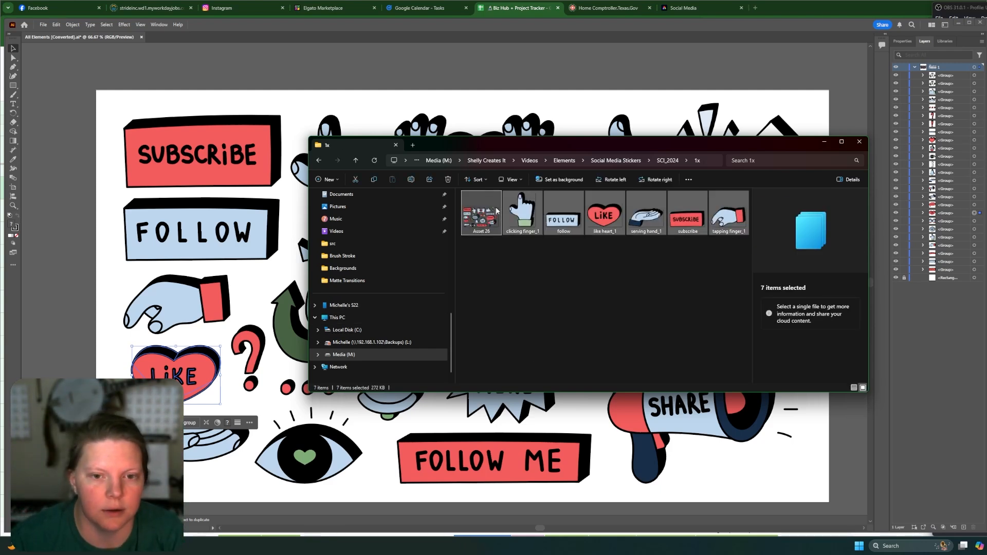
pyautogui.hotkey('alt', 'Left')
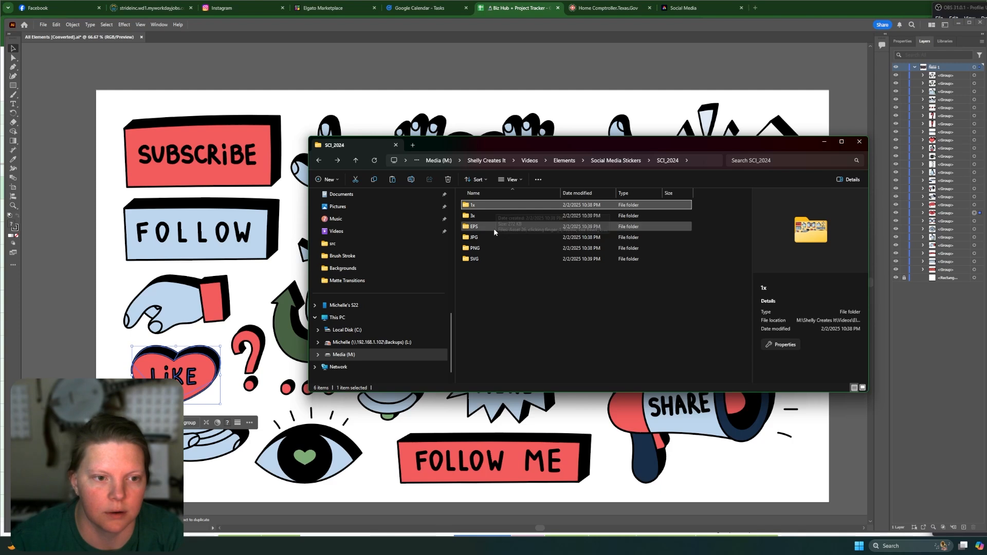
pyautogui.doubleClick(495, 215)
pyautogui.hotkey('alt', 'Left')
pyautogui.doubleClick(485, 249)
pyautogui.hotkey('ctrl', 'v')
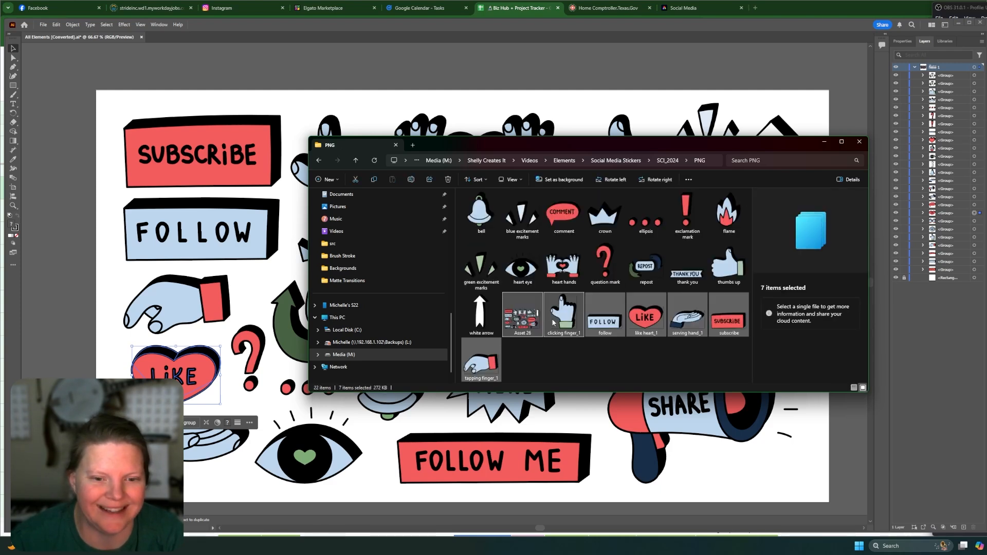
pyautogui.hotkey('alt', 'Left')
pyautogui.doubleClick(498, 209)
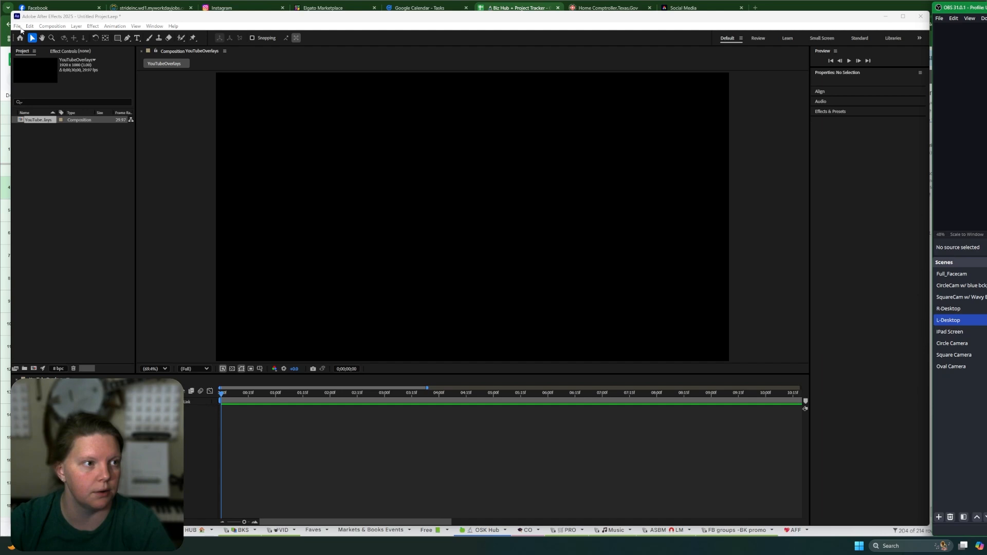
# Import all PNG sticker files from the SCI_2024 PNG folder into the project as footage.
pyautogui.click(20, 26)
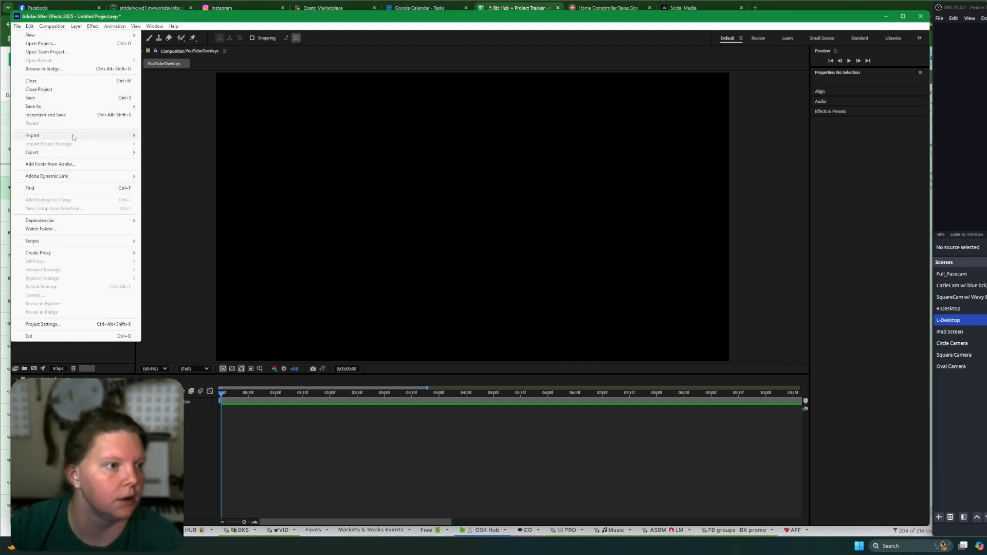
pyautogui.moveTo(73, 134)
pyautogui.click(203, 142)
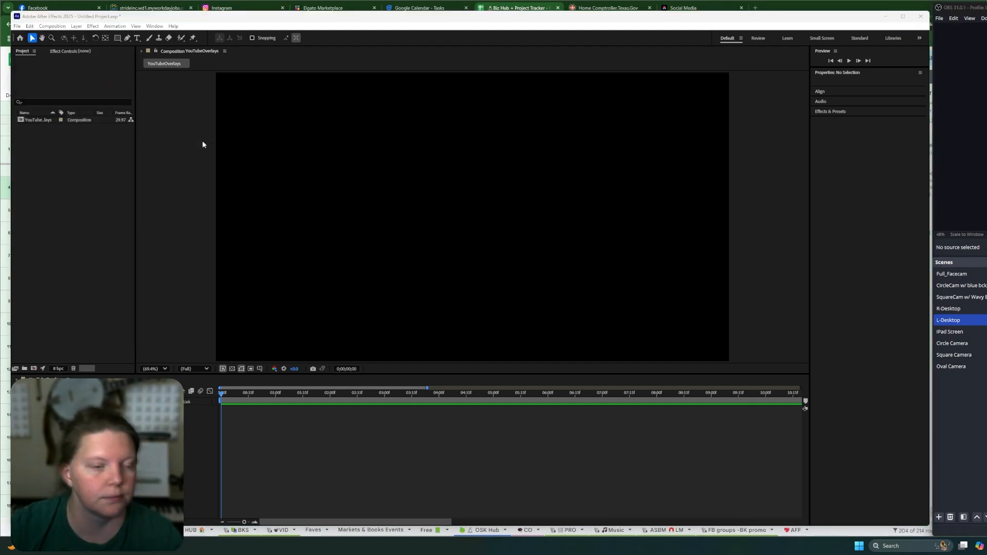
pyautogui.moveTo(211, 37); pyautogui.dragTo(347, 75)
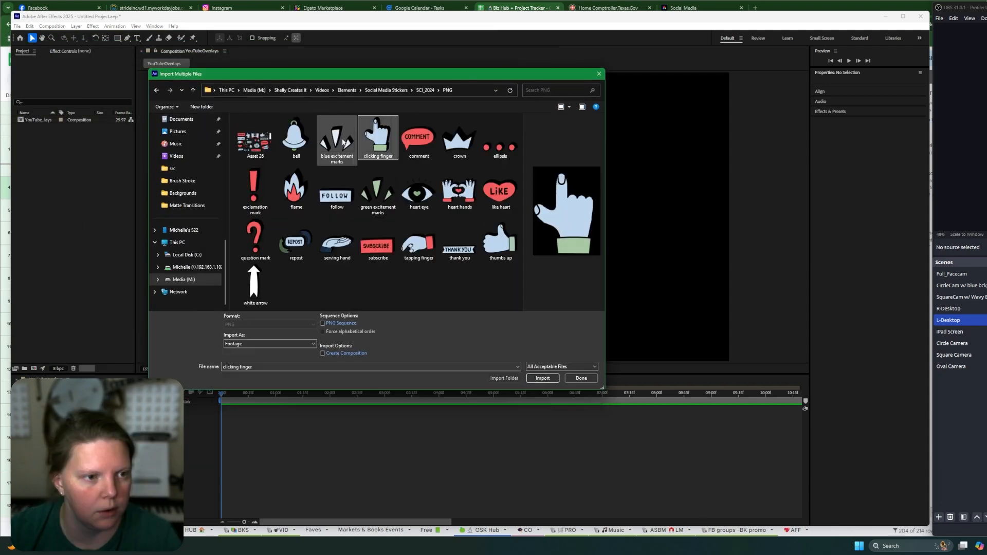
pyautogui.hotkey('ctrl', 'a')
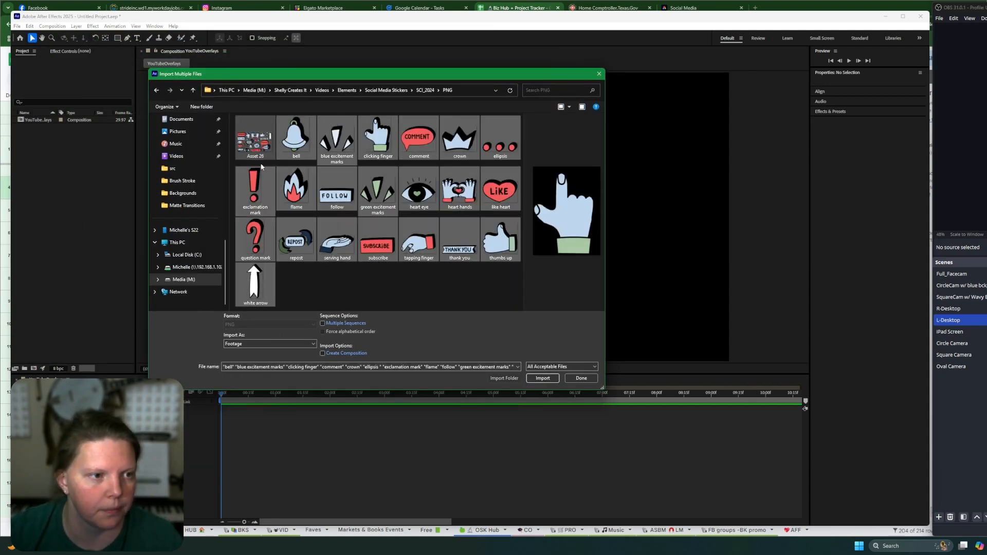
pyautogui.click(543, 378)
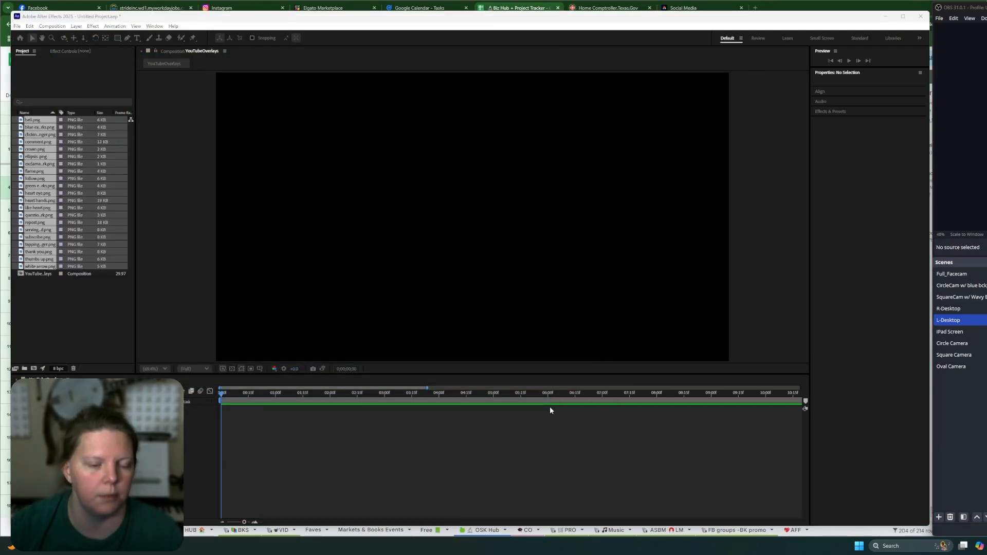
# Add bell.png to the YouTubeOverlays composition and slide its layer to start at the beginning.
pyautogui.moveTo(32, 119); pyautogui.dragTo(203, 506)
pyautogui.moveTo(347, 452); pyautogui.dragTo(347, 452)
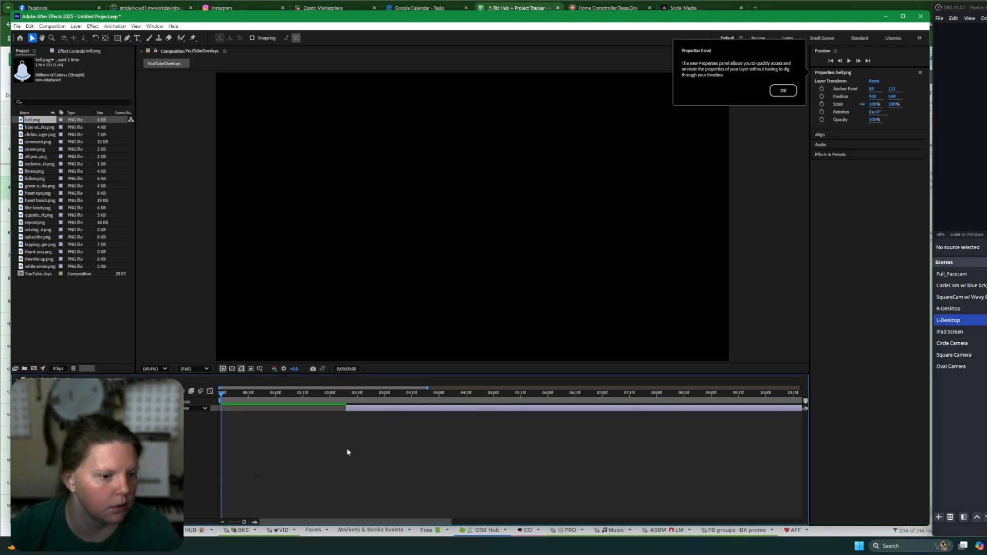
pyautogui.moveTo(364, 410); pyautogui.dragTo(238, 412)
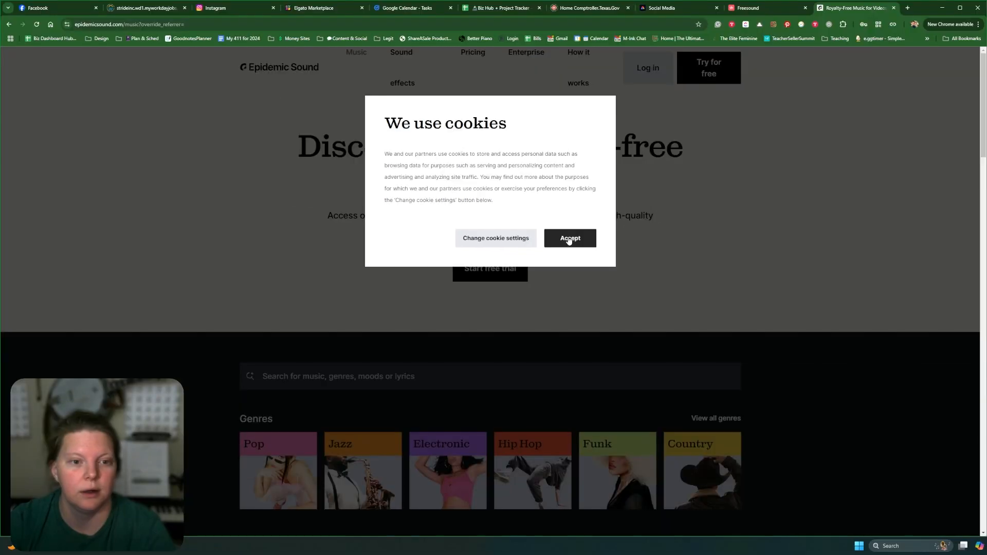
# Accept the cookies on the Epidemic Sound music page.
pyautogui.click(591, 228)
pyautogui.scroll(-4, 639, 249)
pyautogui.scroll(4, 609, 254)
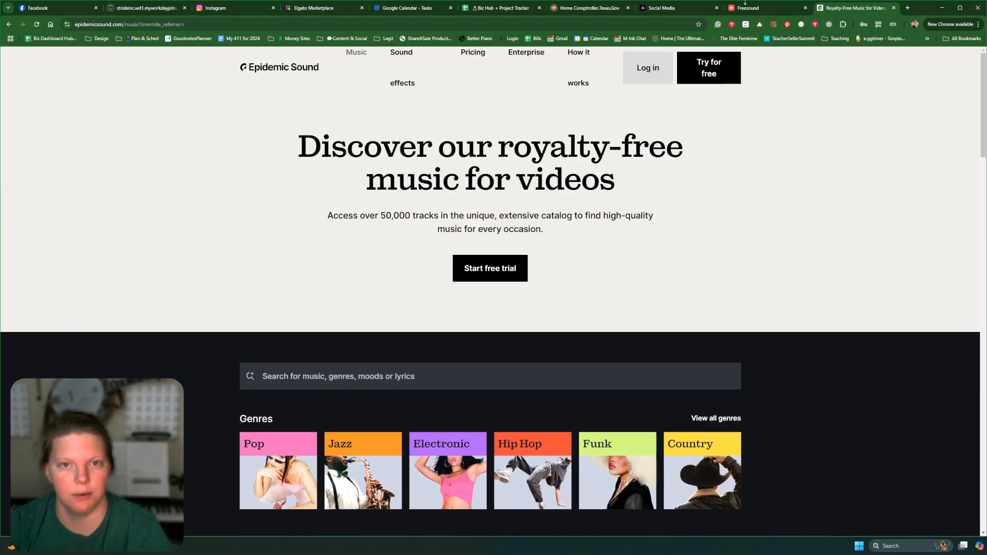
# Search Freesound for bell sounds and dismiss its cookie notice.
pyautogui.hotkey('ctrl', 'shift', 'Tab')
pyautogui.click(431, 149)
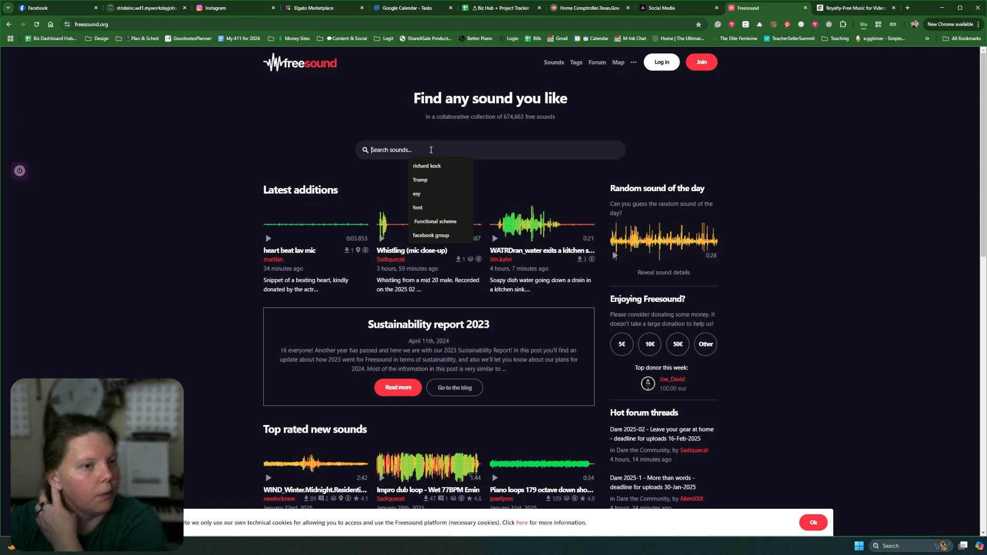
pyautogui.write('bell')
pyautogui.press('Return')
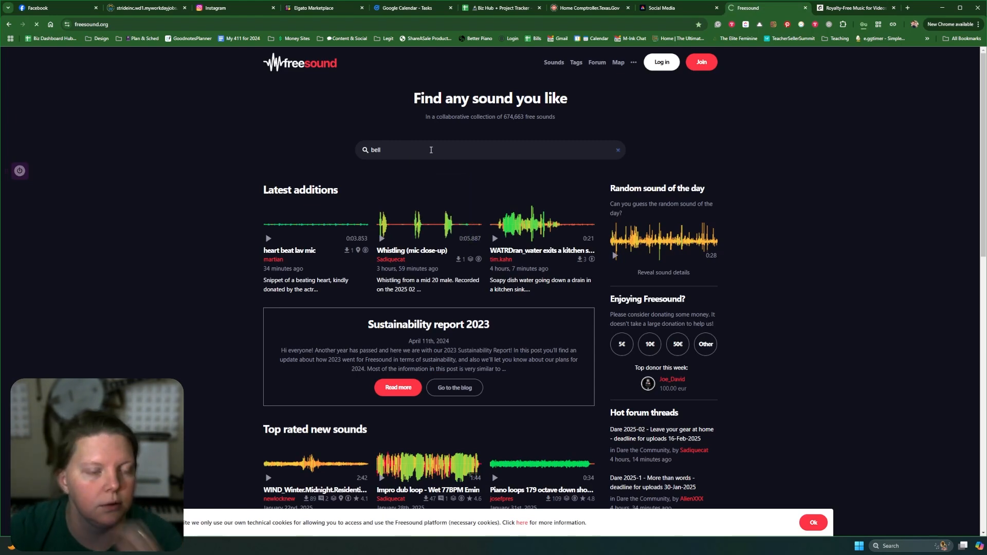
pyautogui.click(814, 524)
# Browse the Media drive folders in File Explorer.
pyautogui.click(986, 546)
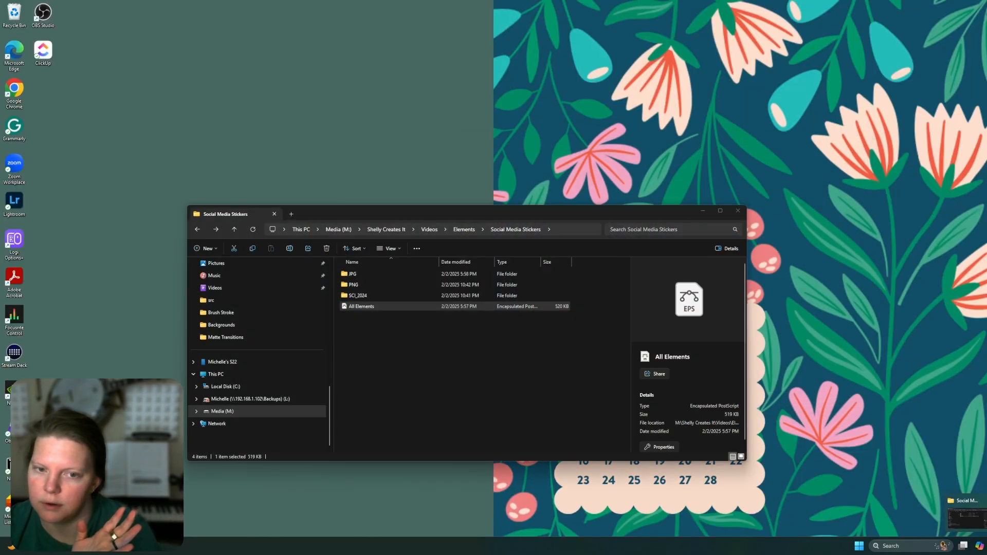
pyautogui.click(968, 518)
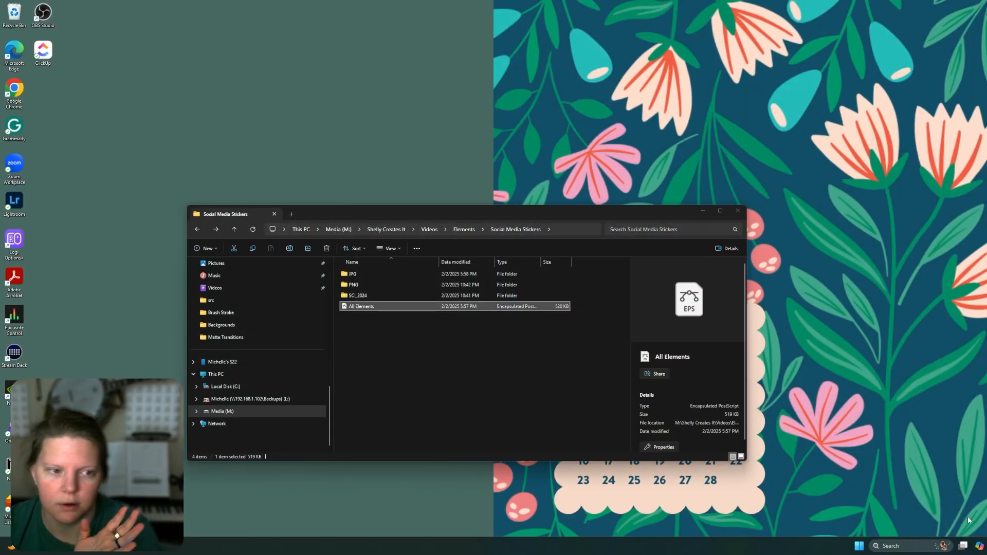
pyautogui.click(270, 399)
pyautogui.doubleClick(362, 273)
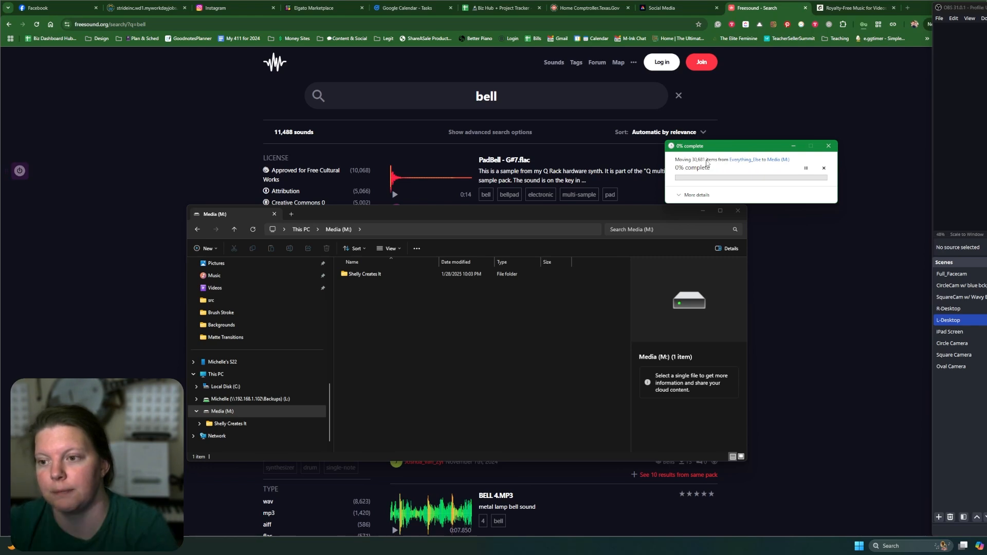
pyautogui.click(679, 196)
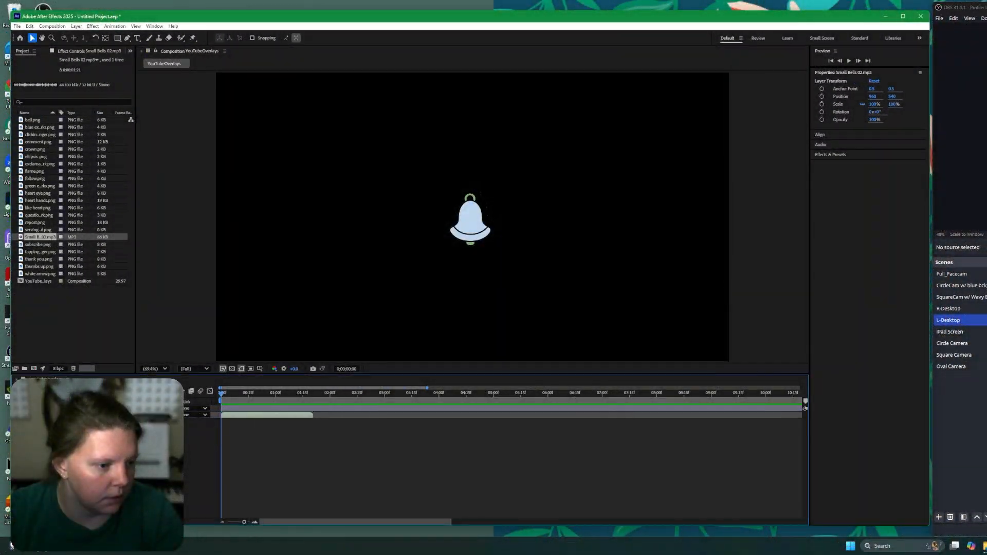
# Retime the bell's position animation by moving its second position keyframe closer to the first, previewing playback.
pyautogui.click(227, 409)
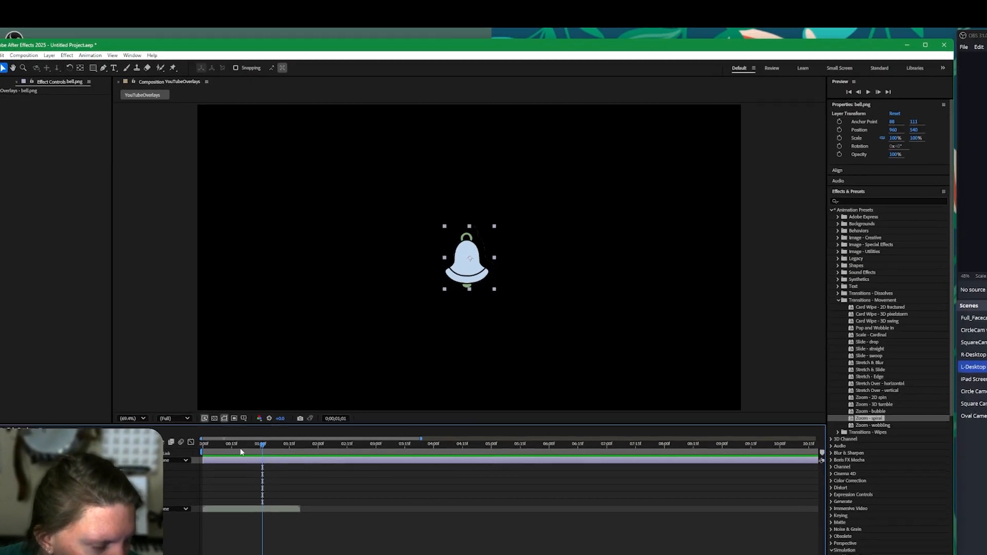
pyautogui.moveTo(191, 452); pyautogui.dragTo(174, 477)
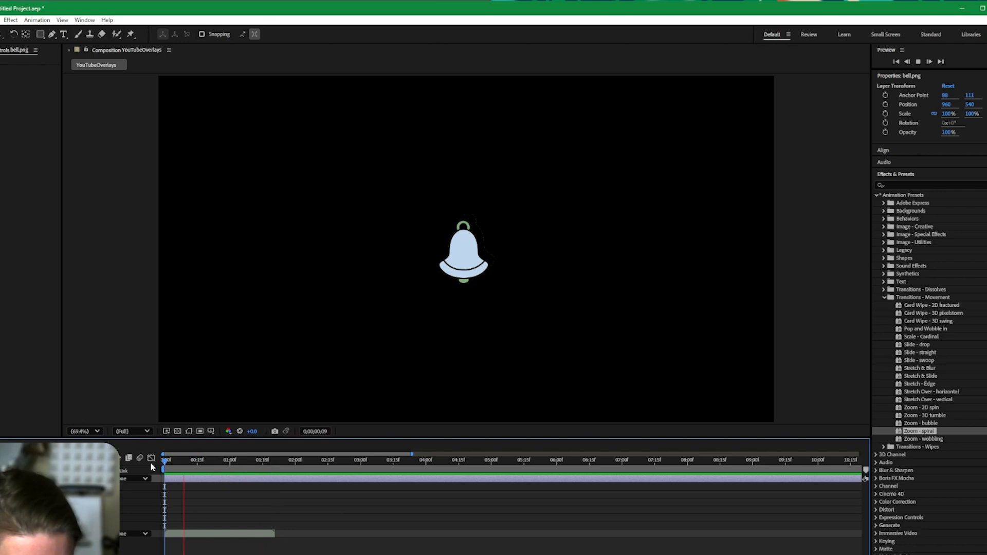
pyautogui.press('space')
pyautogui.press('space')
pyautogui.click(1, 502)
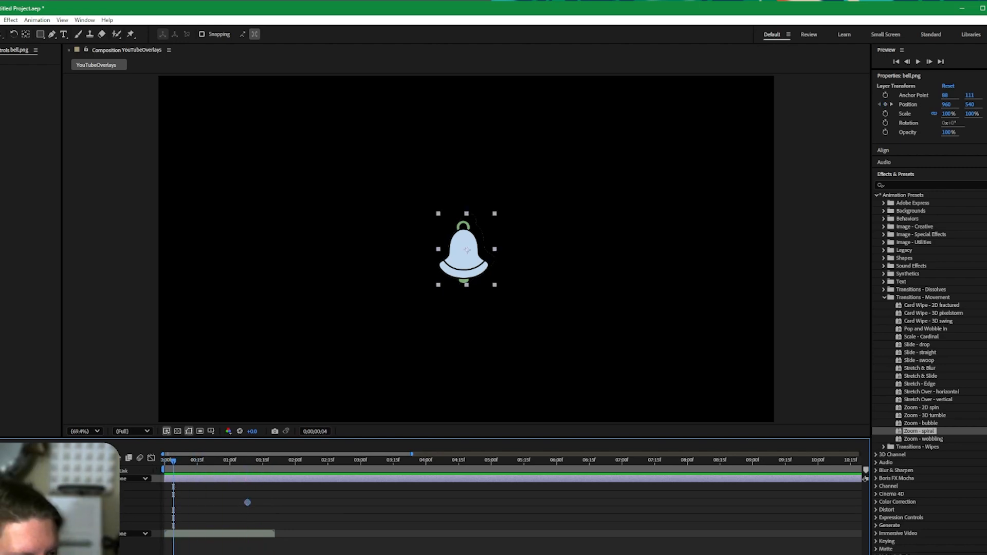
pyautogui.moveTo(46, 503); pyautogui.dragTo(389, 490)
pyautogui.moveTo(173, 462); pyautogui.dragTo(157, 467)
pyautogui.press('space')
pyautogui.moveTo(247, 502); pyautogui.dragTo(182, 503)
pyautogui.press('space')
pyautogui.moveTo(172, 463); pyautogui.dragTo(155, 470)
pyautogui.press('space')
pyautogui.press('space')
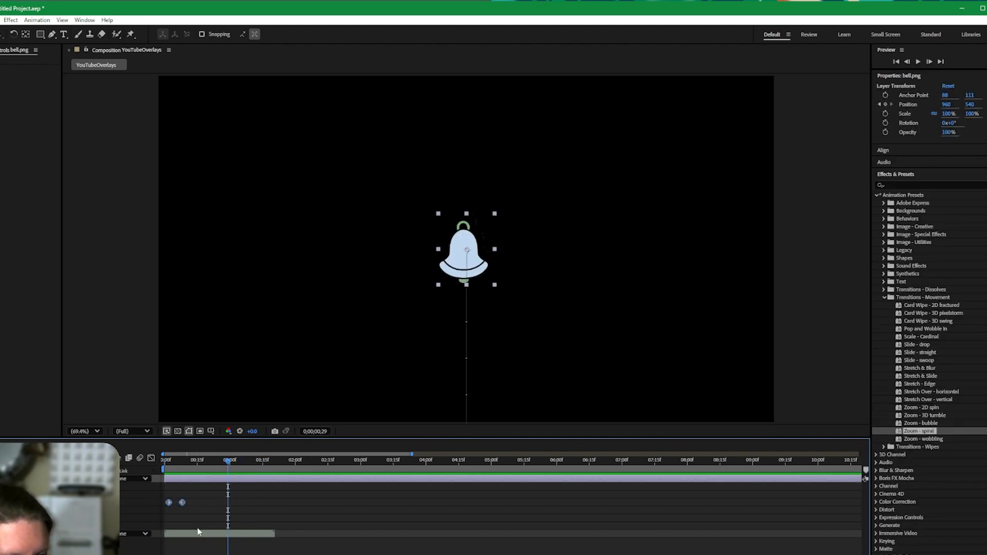
pyautogui.click(1, 20)
pyautogui.click(2, 31)
pyautogui.press('Escape')
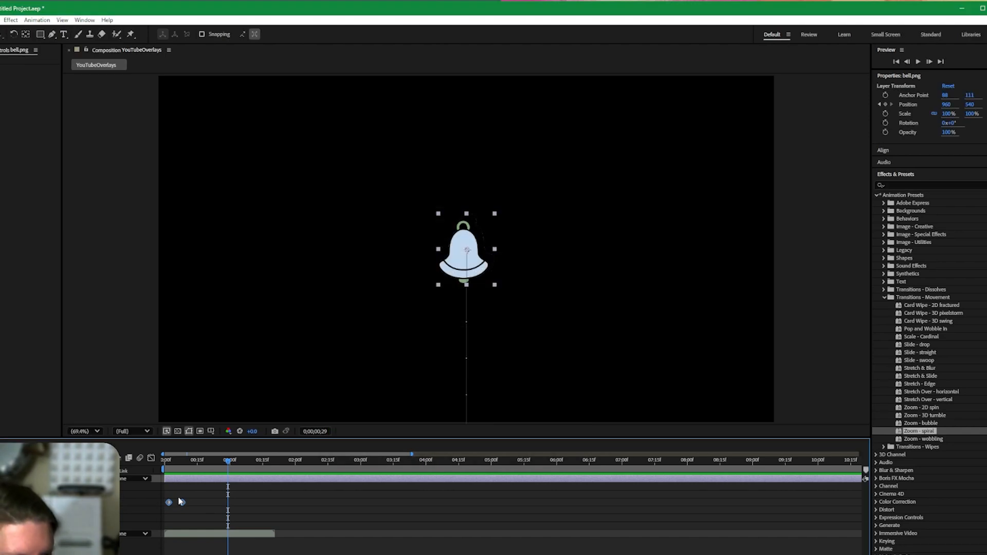
# Move the bell into the lower-right corner of the composition at its end keyframe.
pyautogui.press('j')
pyautogui.moveTo(462, 262); pyautogui.dragTo(709, 377)
pyautogui.press('space')
pyautogui.press('space')
pyautogui.moveTo(723, 334); pyautogui.dragTo(717, 362)
pyautogui.hotkey('ctrl', 'z')
pyautogui.hotkey('ctrl', 'z')
pyautogui.moveTo(202, 464); pyautogui.dragTo(183, 470)
pyautogui.moveTo(710, 356)
pyautogui.mouseDown()
pyautogui.moveTo(694, 395)
pyautogui.moveTo(707, 372)
pyautogui.mouseUp()
pyautogui.click(276, 522)
pyautogui.click(708, 377)
pyautogui.doubleClick(707, 373)
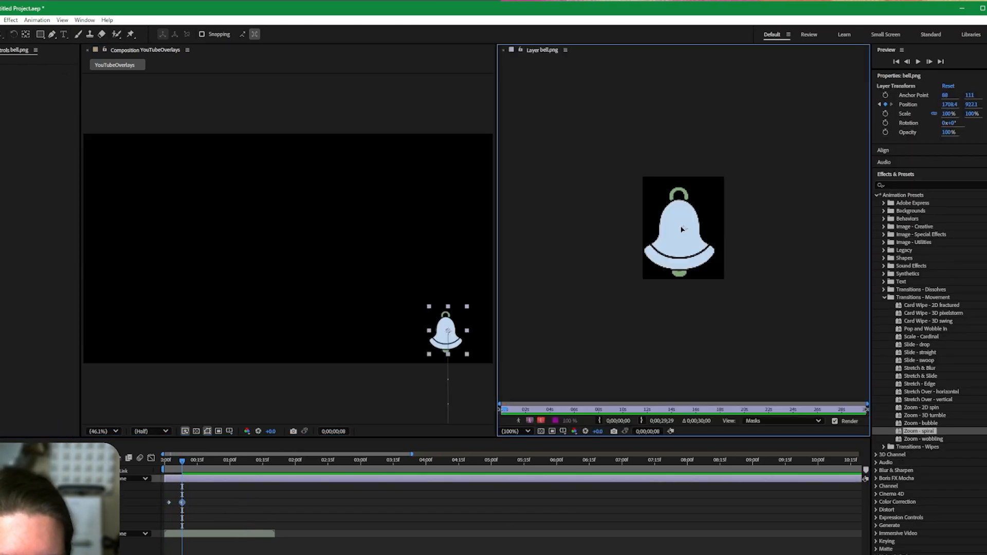
# Move the bell's anchor point up to the top of its handle and preview.
pyautogui.moveTo(684, 228); pyautogui.dragTo(679, 193)
pyautogui.click(166, 468)
pyautogui.press('space')
# Add rotation keyframes so the bell swings back and forth after landing.
pyautogui.press('space')
pyautogui.click(182, 466)
pyautogui.click(191, 534)
pyautogui.click(2, 518)
pyautogui.press('space')
# Copy the bell's rotation keyframes and paste them twice further along the timeline.
pyautogui.press('space')
pyautogui.moveTo(30, 518)
pyautogui.mouseDown()
pyautogui.moveTo(41, 519)
pyautogui.moveTo(28, 518)
pyautogui.mouseUp()
# Add a final rotation keyframe setting the bell's rotation back to 0°.
pyautogui.press('space')
pyautogui.press('space')
pyautogui.press('space')
pyautogui.press('space')
pyautogui.moveTo(184, 520)
pyautogui.mouseDown()
pyautogui.moveTo(168, 519)
pyautogui.moveTo(182, 520)
pyautogui.mouseUp()
pyautogui.click(246, 519)
pyautogui.moveTo(249, 518); pyautogui.dragTo(192, 519)
pyautogui.moveTo(200, 518); pyautogui.dragTo(180, 521)
pyautogui.hotkey('ctrl', 'c')
pyautogui.click(214, 462)
pyautogui.hotkey('ctrl', 'v')
pyautogui.click(248, 513)
pyautogui.press('Home')
pyautogui.press('space')
pyautogui.press('space')
pyautogui.moveTo(240, 524)
pyautogui.mouseDown()
pyautogui.moveTo(206, 519)
pyautogui.moveTo(251, 520)
pyautogui.mouseUp()
pyautogui.click(221, 524)
pyautogui.click(231, 515)
pyautogui.click(243, 462)
pyautogui.click(227, 511)
pyautogui.click(227, 463)
pyautogui.click(242, 519)
pyautogui.hotkey('ctrl', 'c')
pyautogui.click(237, 462)
pyautogui.hotkey('ctrl', 'v')
pyautogui.click(288, 522)
pyautogui.press('Home')
pyautogui.press('space')
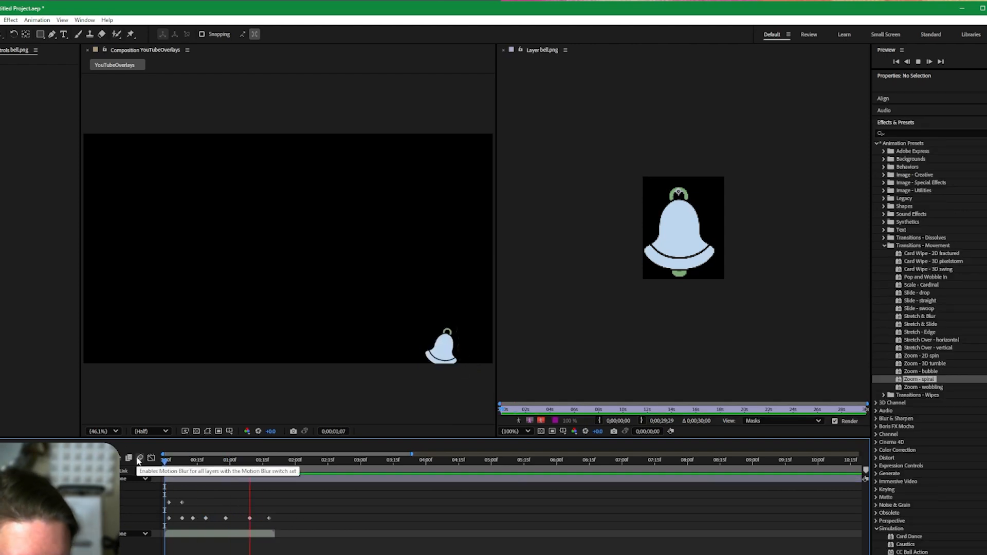
pyautogui.press('space')
pyautogui.click(273, 478)
pyautogui.moveTo(248, 463); pyautogui.dragTo(262, 470)
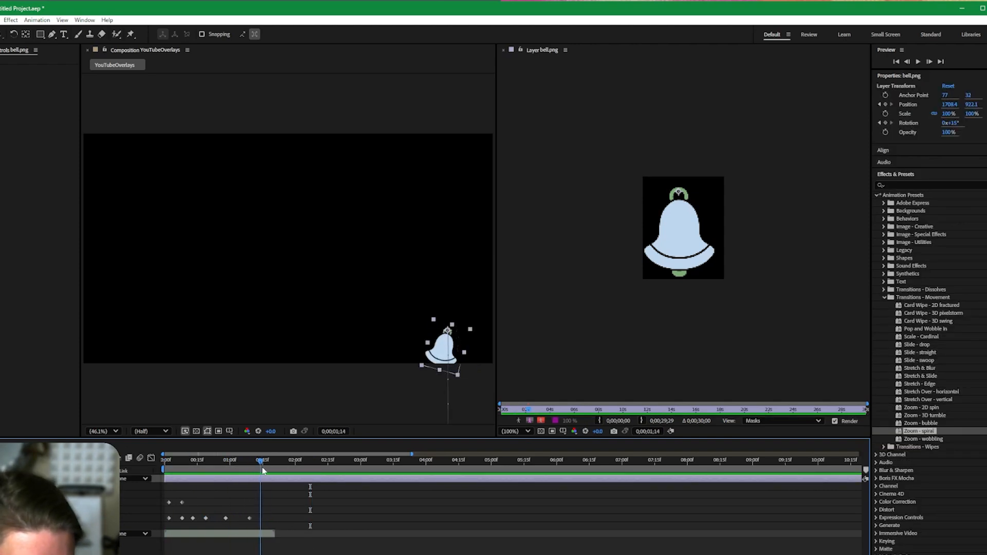
pyautogui.press('Return')
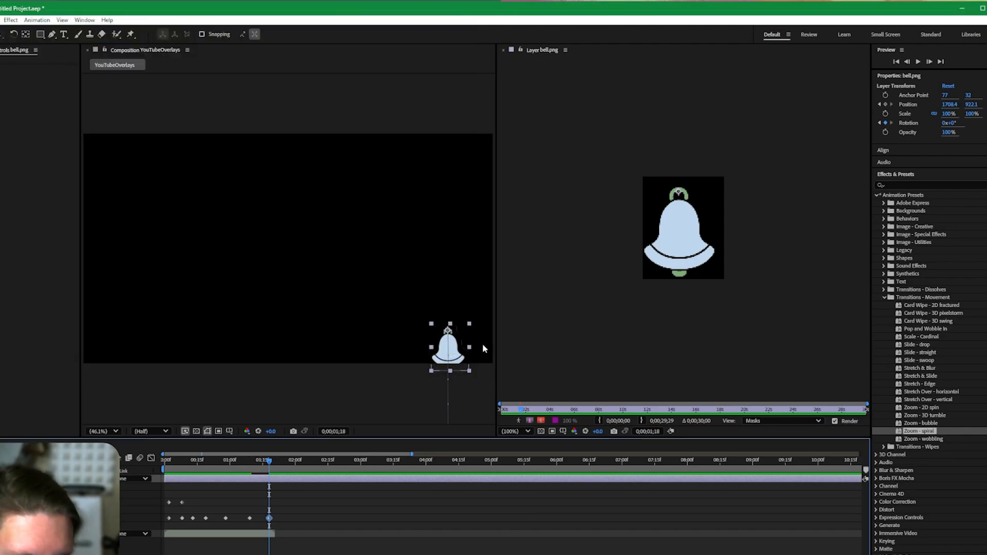
# Raise the bell slightly, tighten its position keyframes by deleting an extra one, and preview.
pyautogui.moveTo(449, 350); pyautogui.dragTo(449, 330)
pyautogui.moveTo(268, 504); pyautogui.dragTo(185, 504)
pyautogui.click(182, 502)
pyautogui.press('Delete')
pyautogui.click(185, 503)
pyautogui.moveTo(238, 429); pyautogui.dragTo(235, 429)
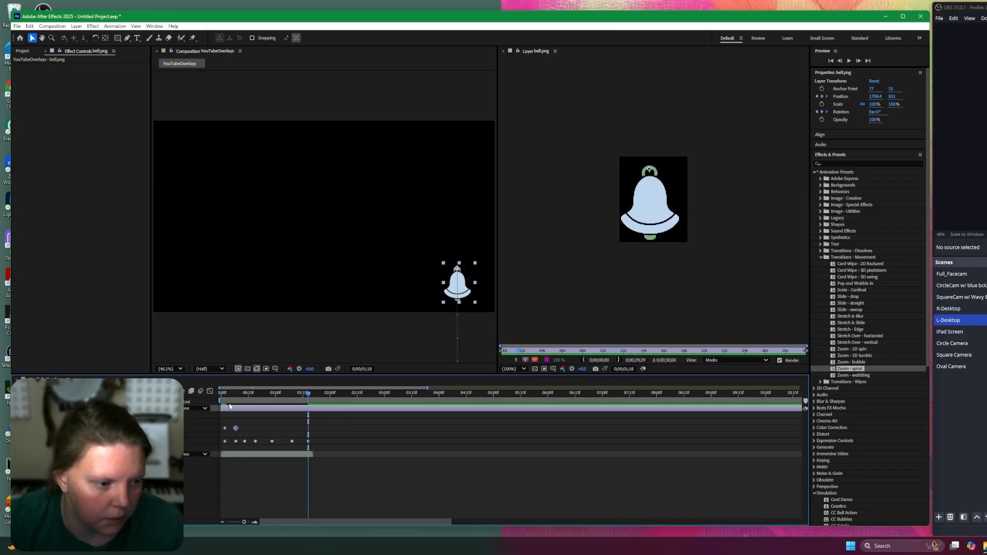
pyautogui.click(222, 394)
pyautogui.press('space')
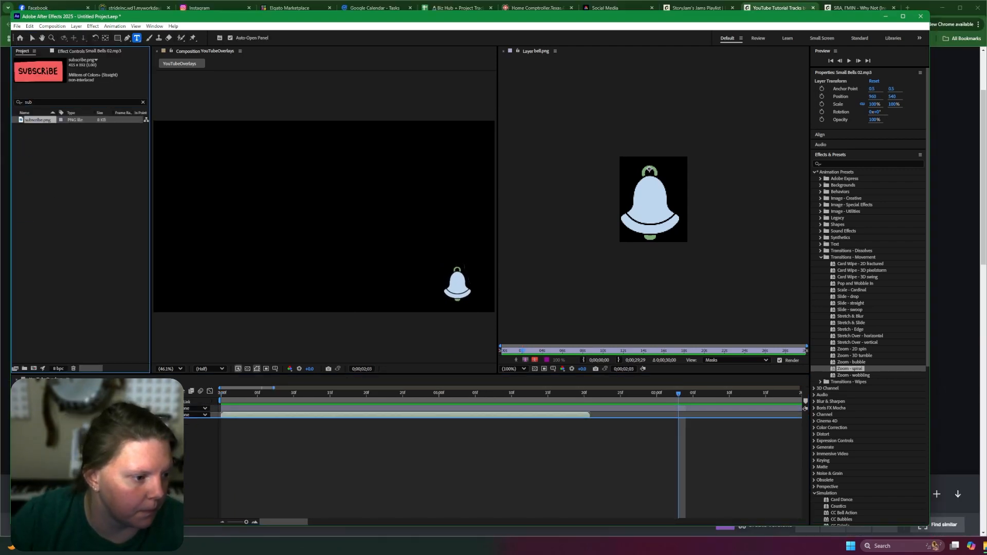
# Add subscribe.png to the composition and place it just left of the bell.
pyautogui.moveTo(38, 120); pyautogui.dragTo(323, 217)
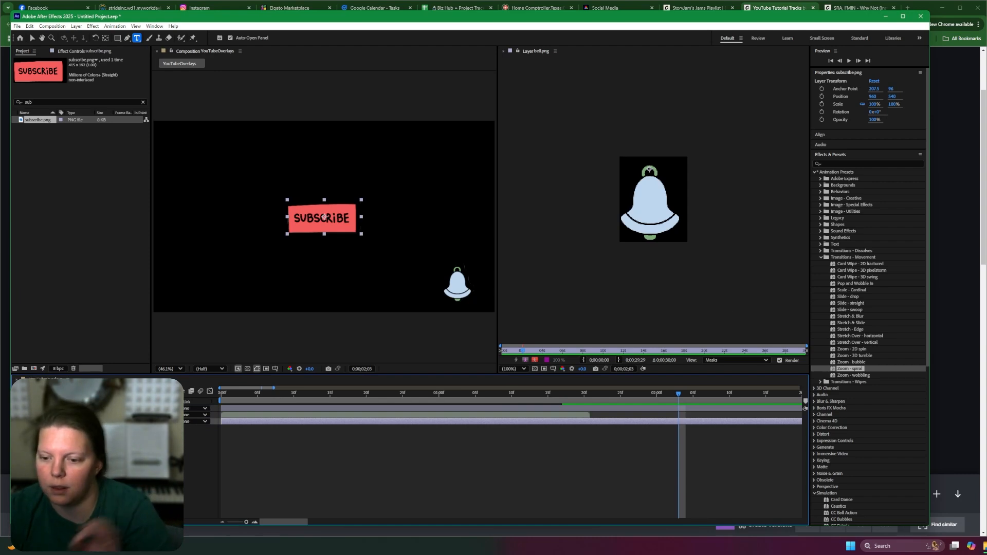
pyautogui.click(985, 546)
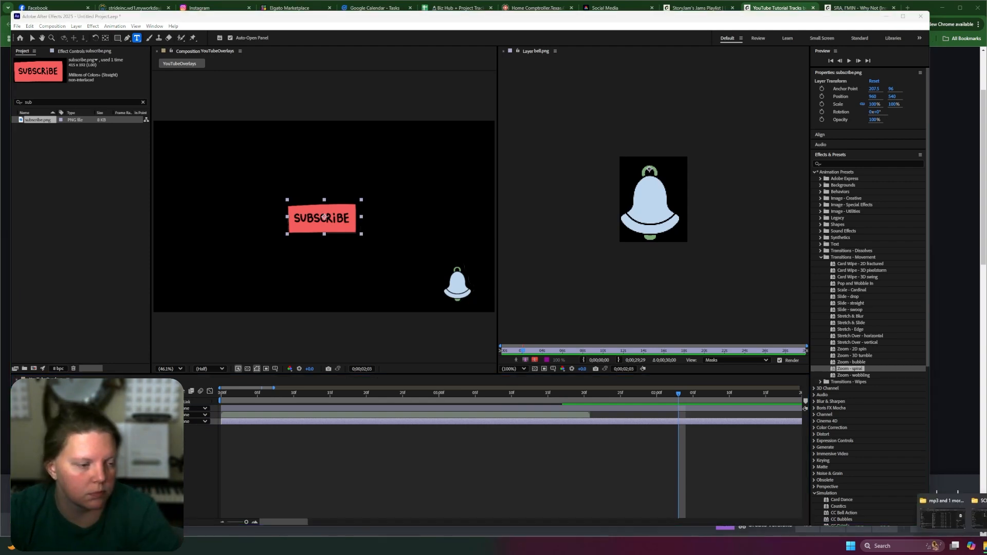
pyautogui.click(210, 394)
pyautogui.click(32, 39)
pyautogui.moveTo(321, 218); pyautogui.dragTo(406, 284)
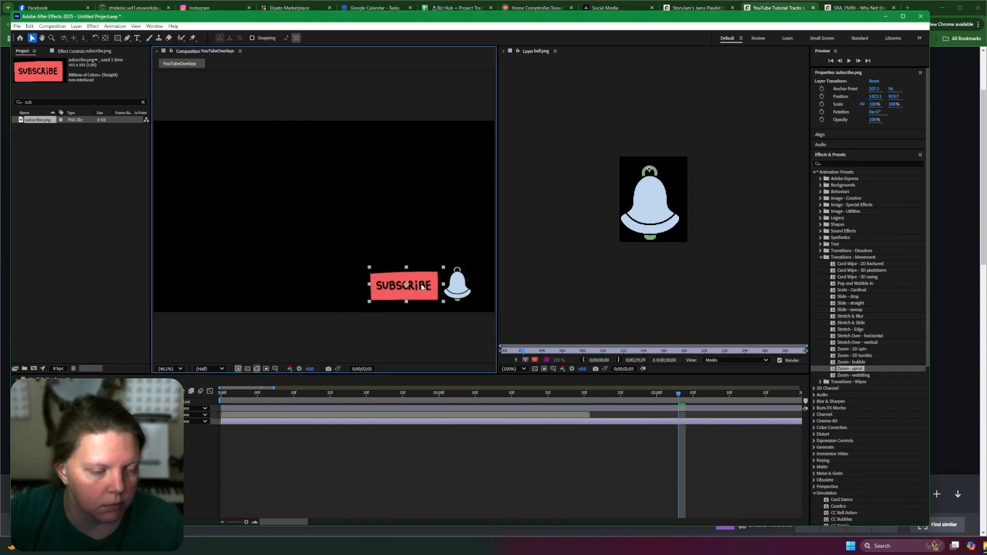
# Search the effect presets for paper and apply the Paper Clip preset to the subscribe layer.
pyautogui.click(855, 160)
pyautogui.click(855, 164)
pyautogui.write('peel')
pyautogui.write('paper')
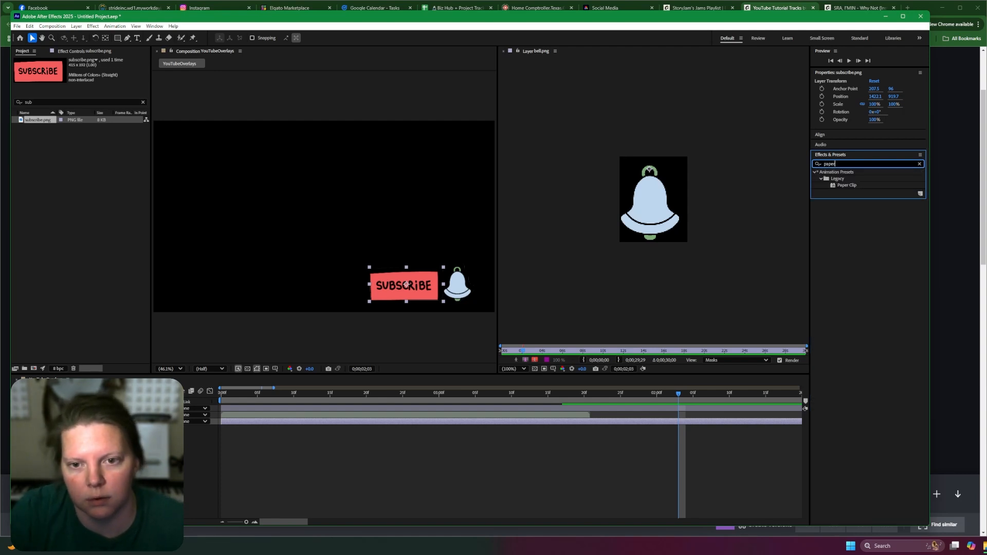
pyautogui.click(503, 51)
pyautogui.moveTo(847, 185); pyautogui.dragTo(238, 404)
# Preview the subscribe and bell animation in the composition.
pyautogui.press('space')
pyautogui.press('space')
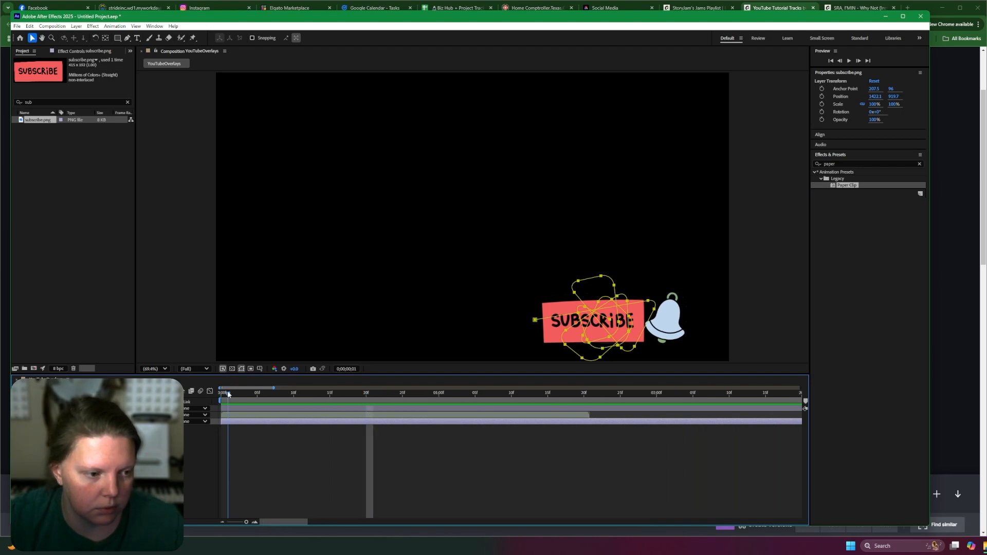
pyautogui.press('space')
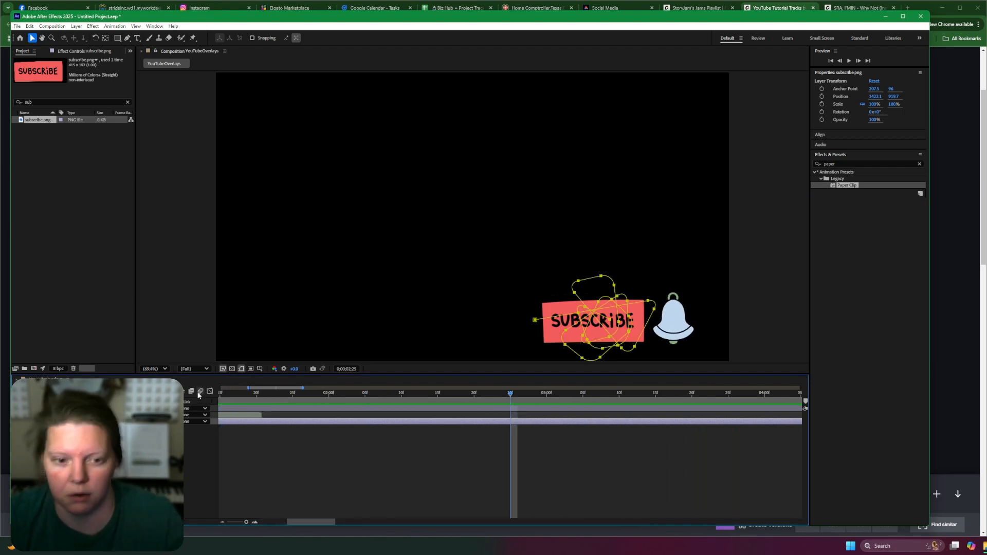
pyautogui.click(350, 394)
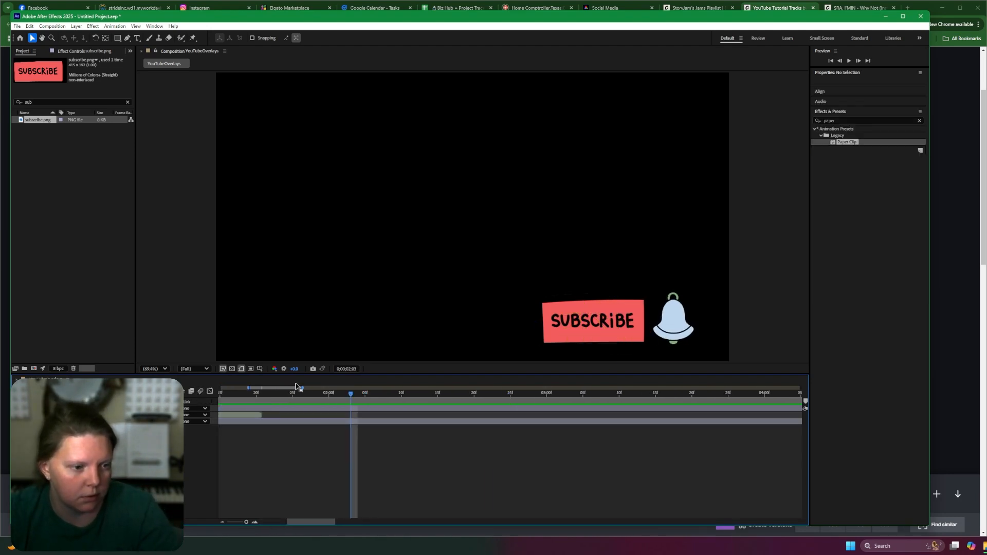
# Select both sticker layers in the timeline and duplicate them, then undo the duplication.
pyautogui.press('Home')
pyautogui.moveTo(255, 417); pyautogui.dragTo(530, 413)
pyautogui.press(';')
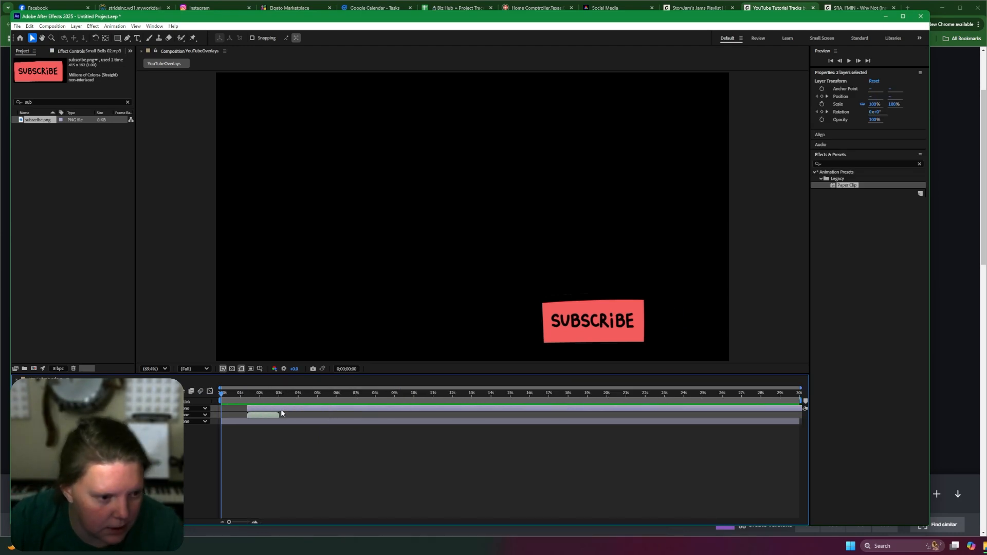
pyautogui.hotkey('ctrl', 'd')
pyautogui.hotkey('ctrl', 'z')
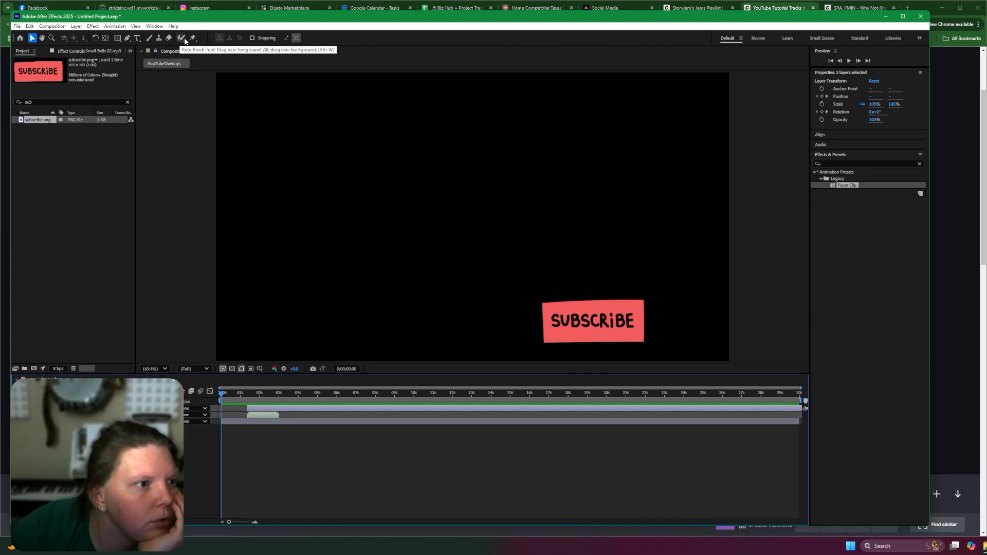
# Clear the selected bell layer from the composition at the 3-second mark.
pyautogui.click(29, 27)
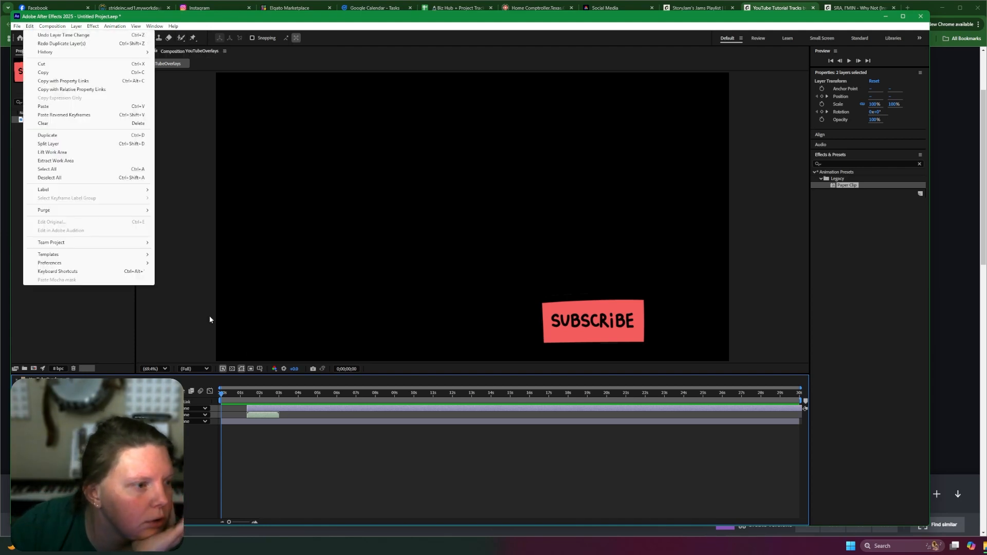
pyautogui.click(280, 397)
pyautogui.moveTo(34, 30)
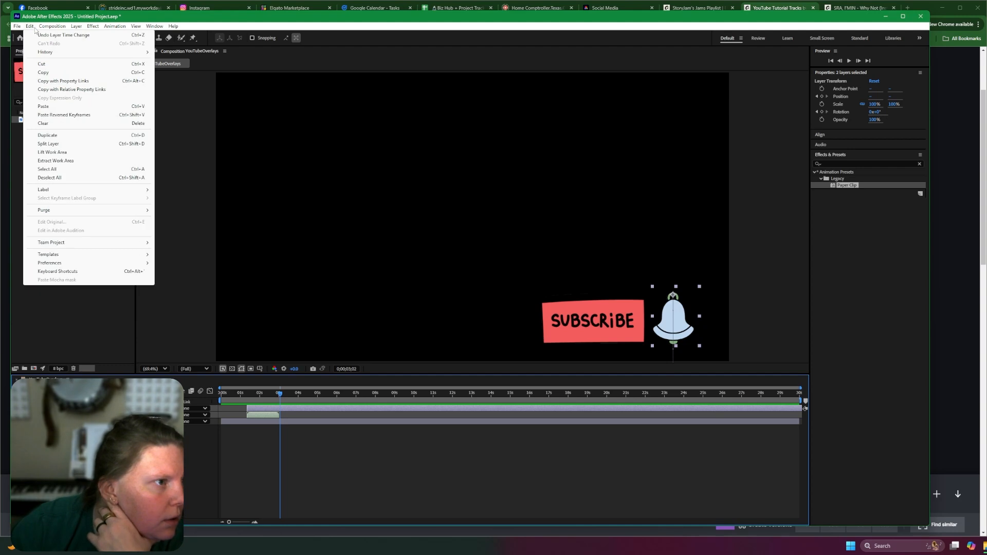
pyautogui.click(43, 124)
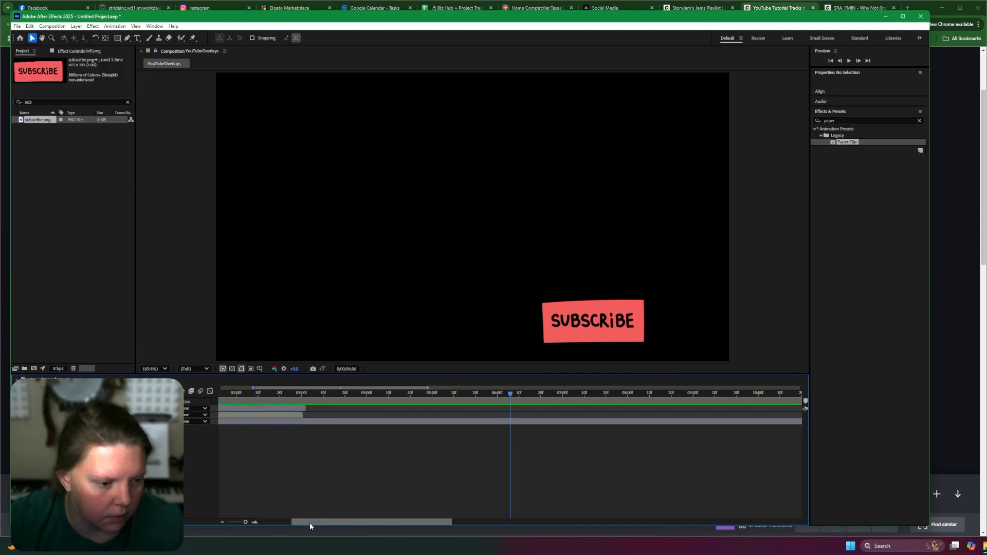
# Open the mp3 sound effects folder and audition Small Bells 02 and Plop Sound 02.
pyautogui.moveTo(310, 523); pyautogui.dragTo(276, 523)
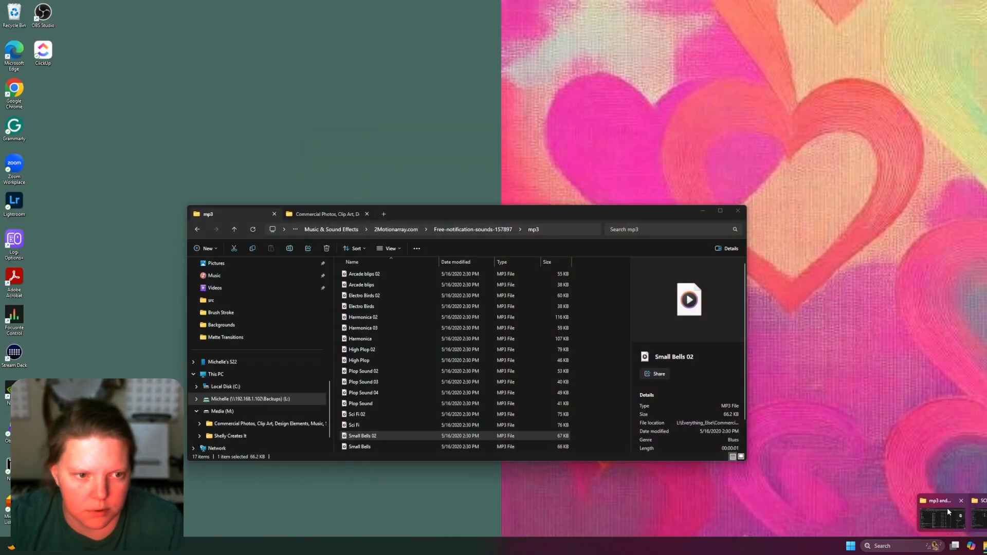
pyautogui.click(947, 507)
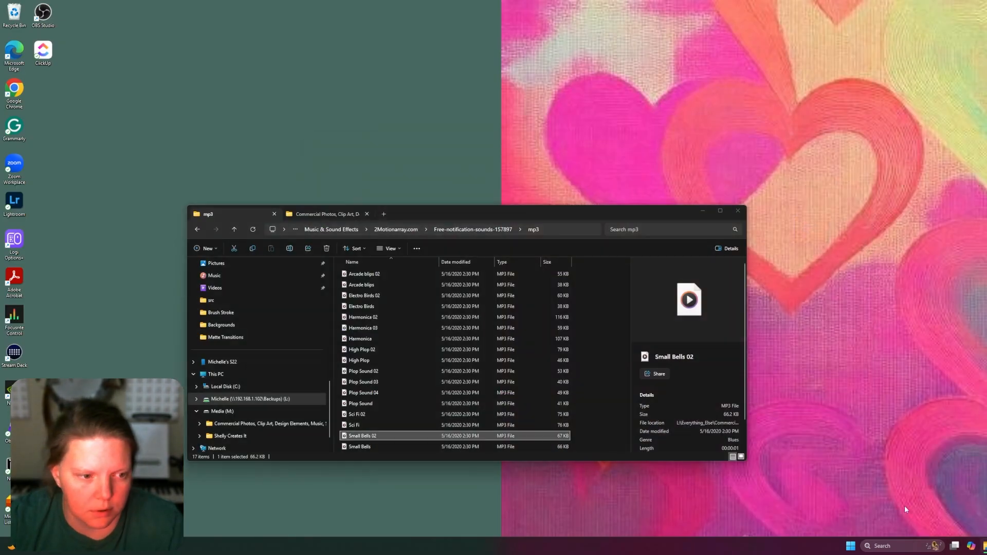
pyautogui.click(384, 361)
pyautogui.doubleClick(384, 359)
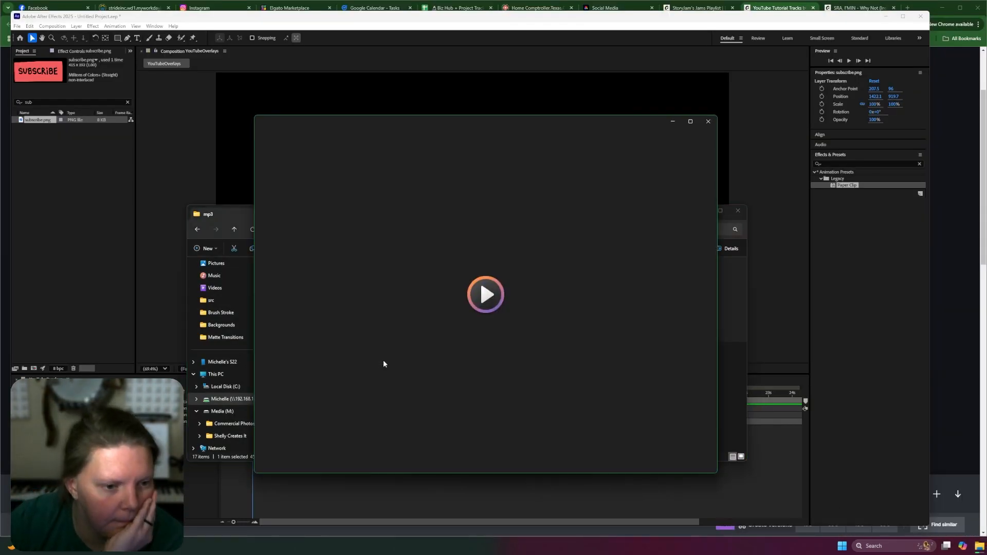
pyautogui.click(708, 121)
pyautogui.click(346, 371)
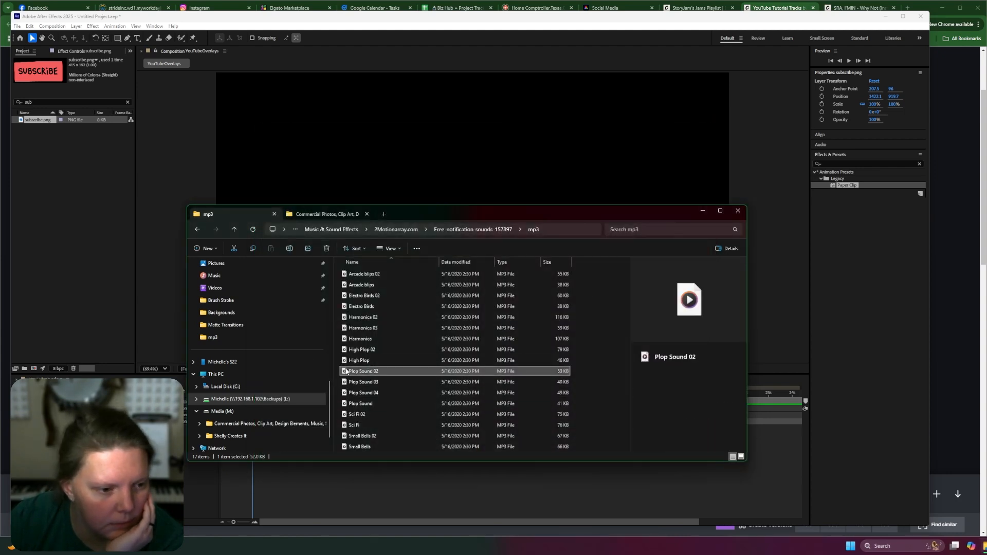
pyautogui.doubleClick(346, 370)
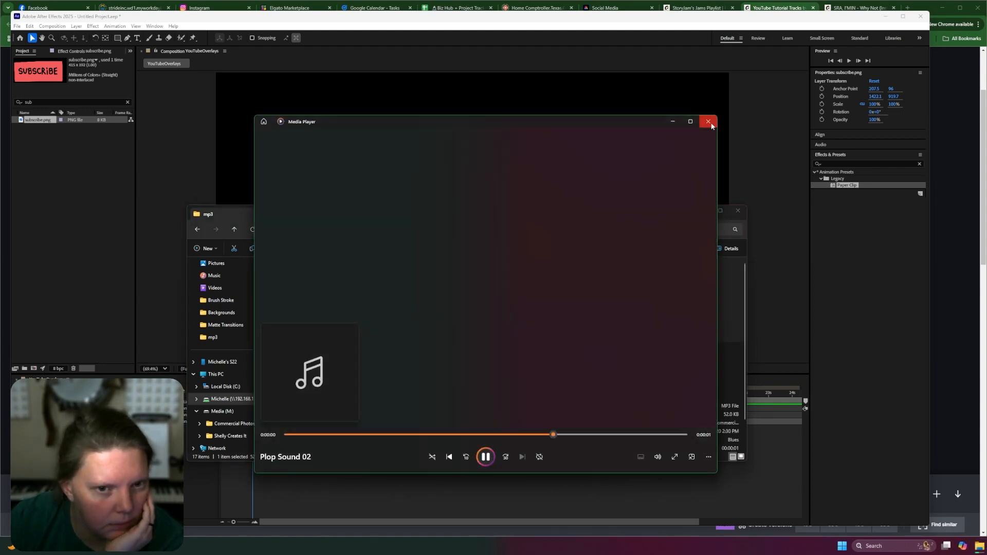
pyautogui.click(711, 125)
# Import Plop Sound 02.mp3 into the project, add it to the composition timeline, and preview.
pyautogui.moveTo(370, 371); pyautogui.dragTo(88, 310)
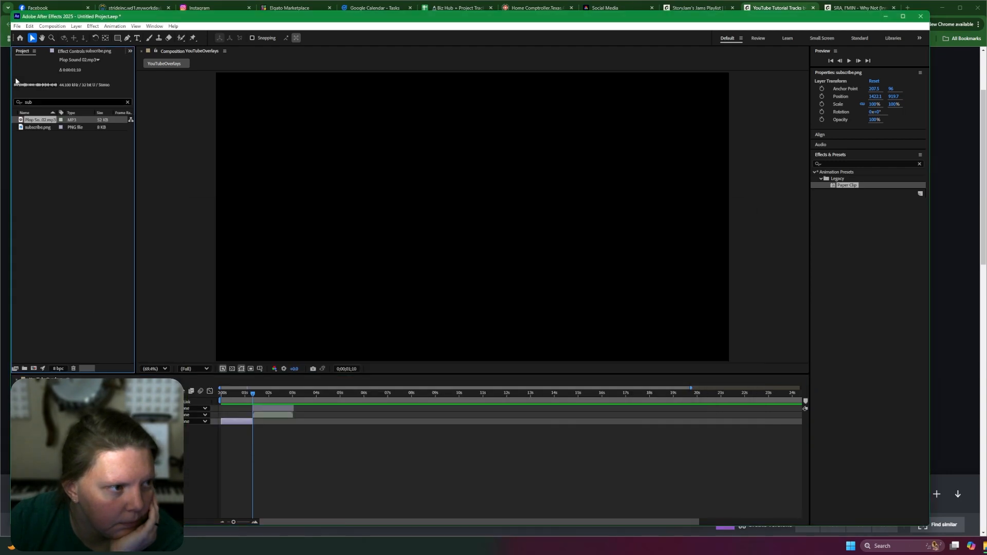
pyautogui.moveTo(55, 245); pyautogui.dragTo(108, 426)
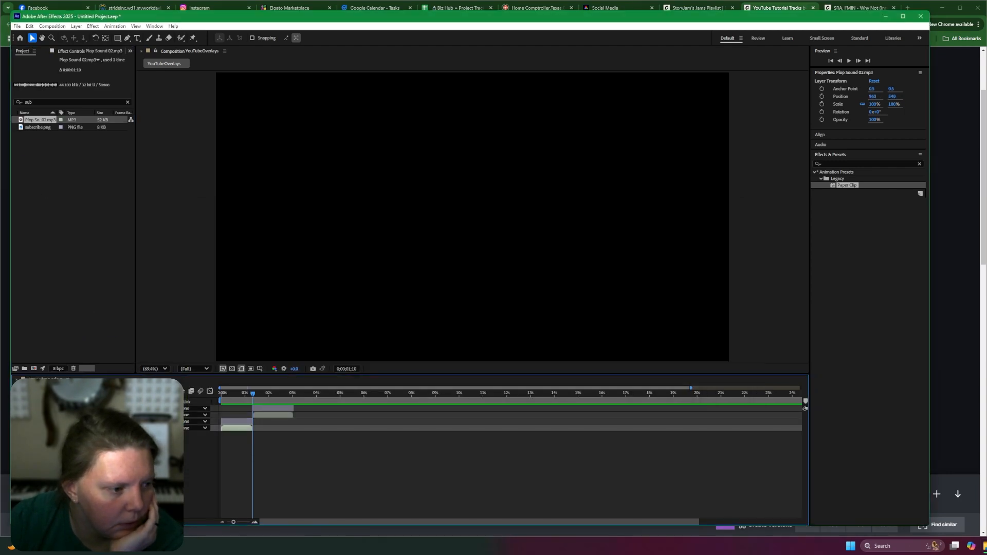
pyautogui.press('space')
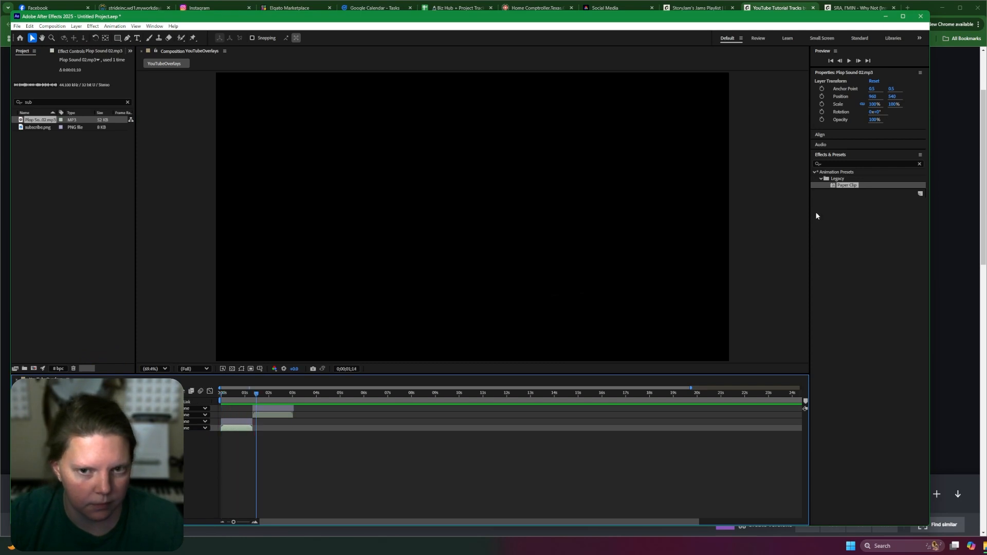
pyautogui.press('space')
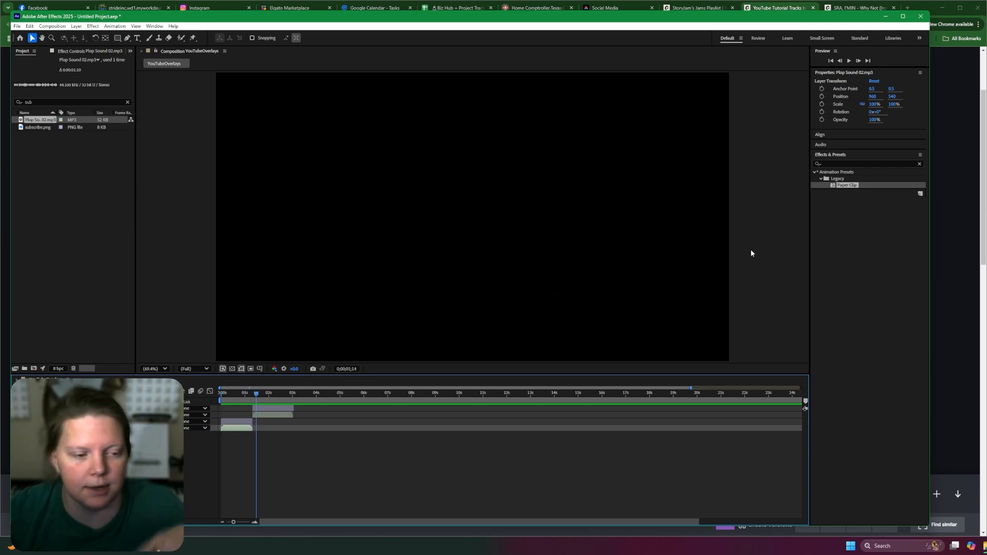
# At the start of the timeline, nudge the subscribe sticker slightly lower and preview the animation.
pyautogui.moveTo(256, 394); pyautogui.dragTo(234, 396)
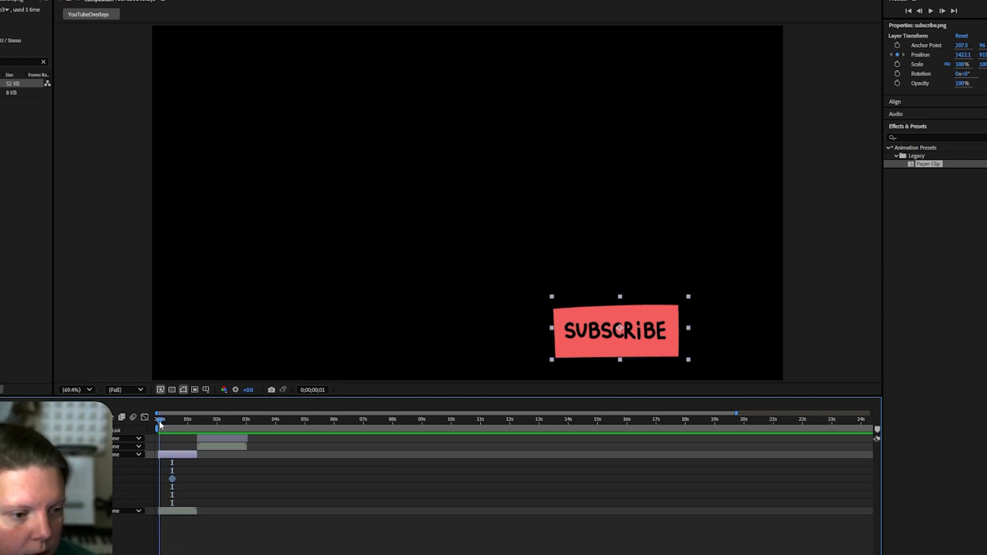
pyautogui.moveTo(620, 328)
pyautogui.mouseDown()
pyautogui.moveTo(620, 361)
pyautogui.moveTo(620, 334)
pyautogui.mouseUp()
pyautogui.press('space')
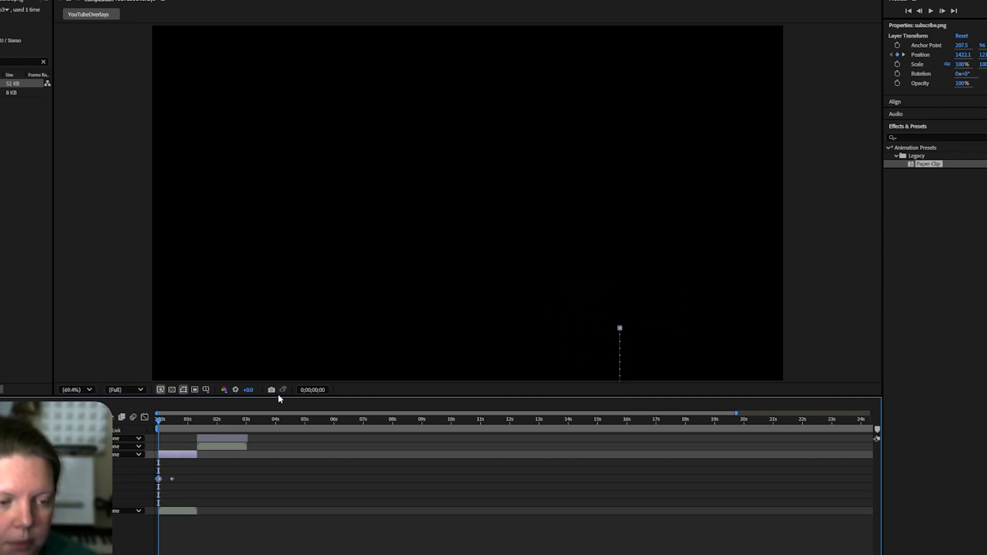